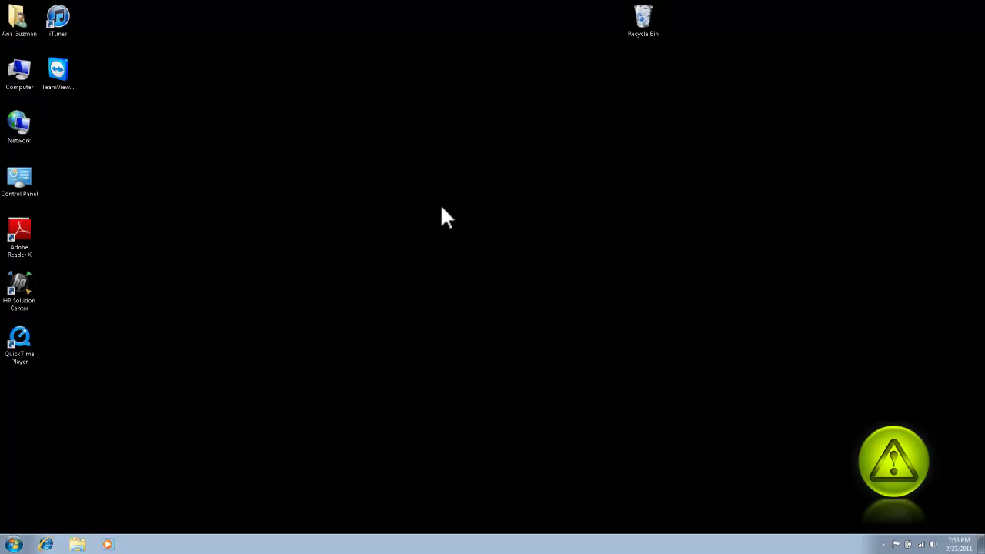
Search Google for 'Outlook Hotmail Connector 64-bit' and open the Microsoft download result.
click(45, 544)
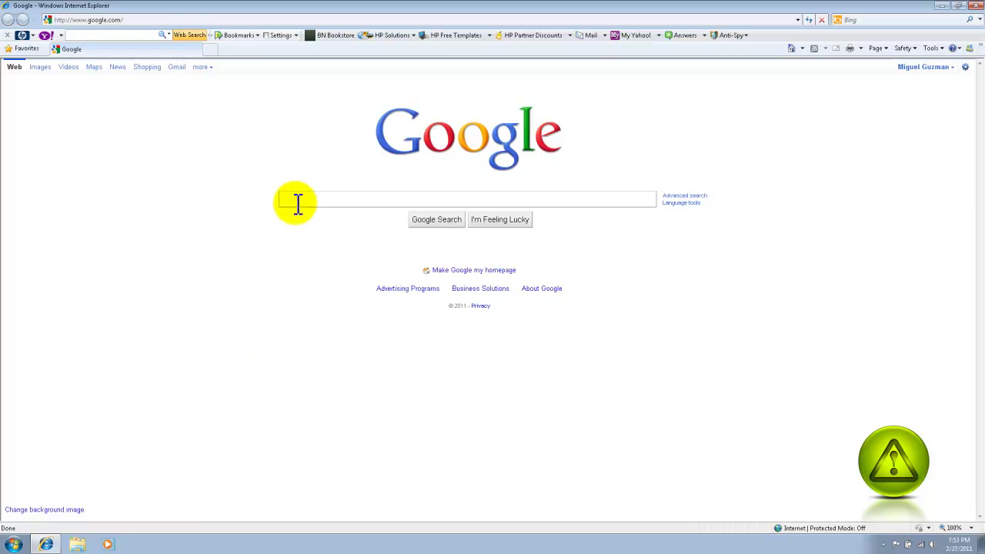
right_click(292, 200)
click(322, 251)
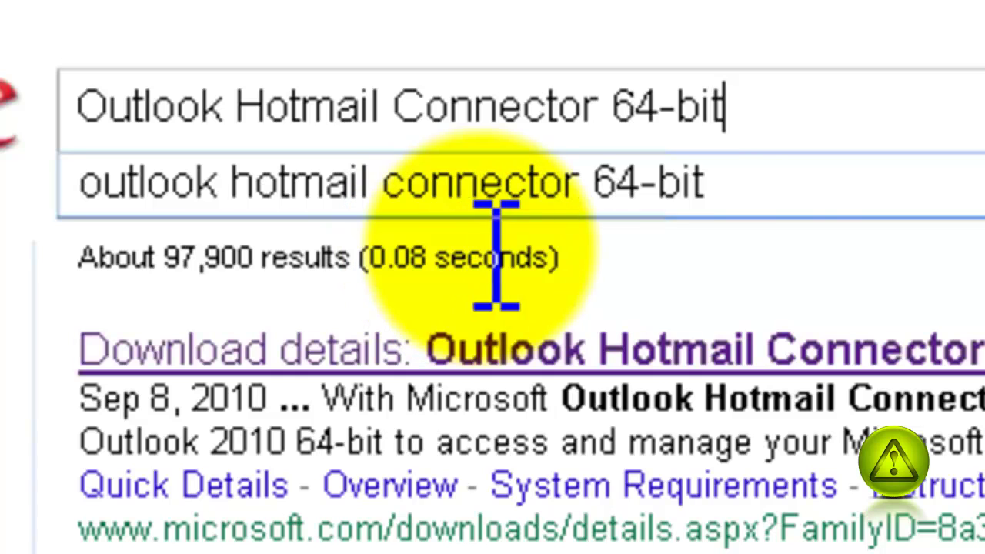
click(770, 241)
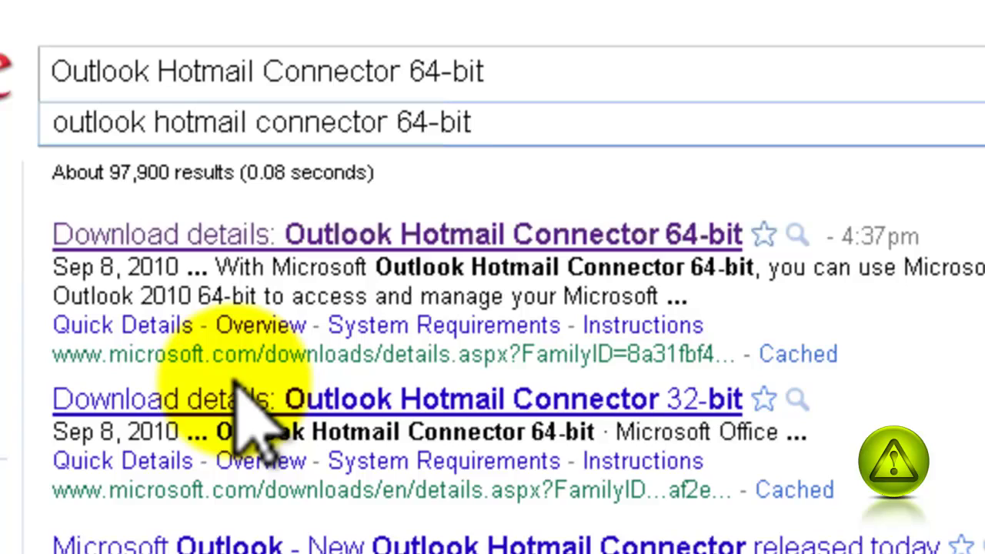
click(165, 237)
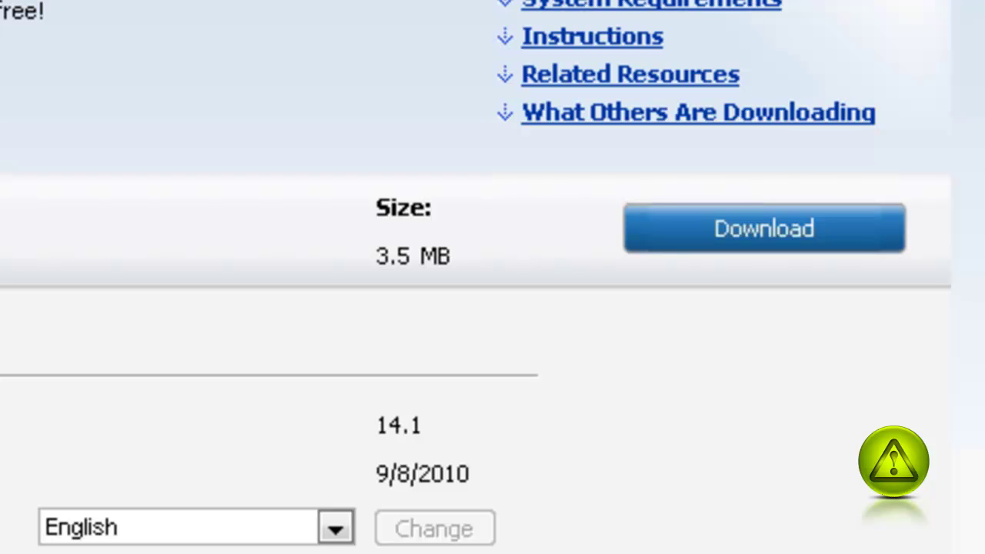
Save OutlookConnector.exe (3.5 MB) to the Desktop and dismiss the Download Complete notice.
click(788, 227)
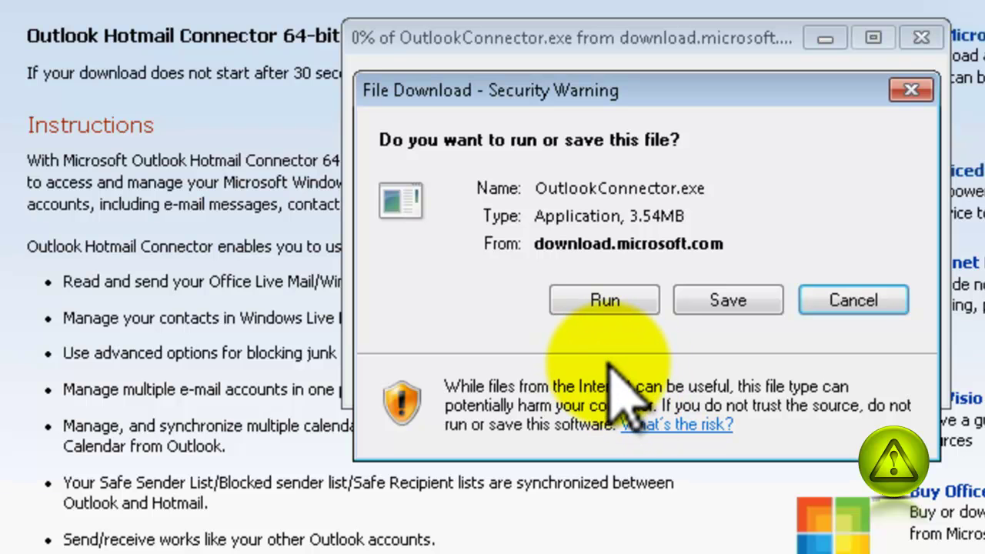
click(729, 300)
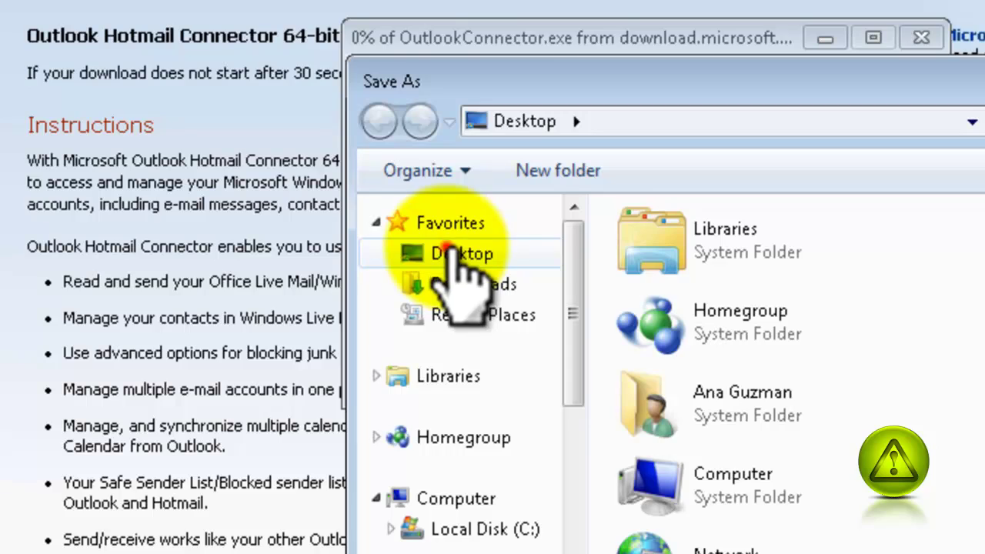
click(462, 252)
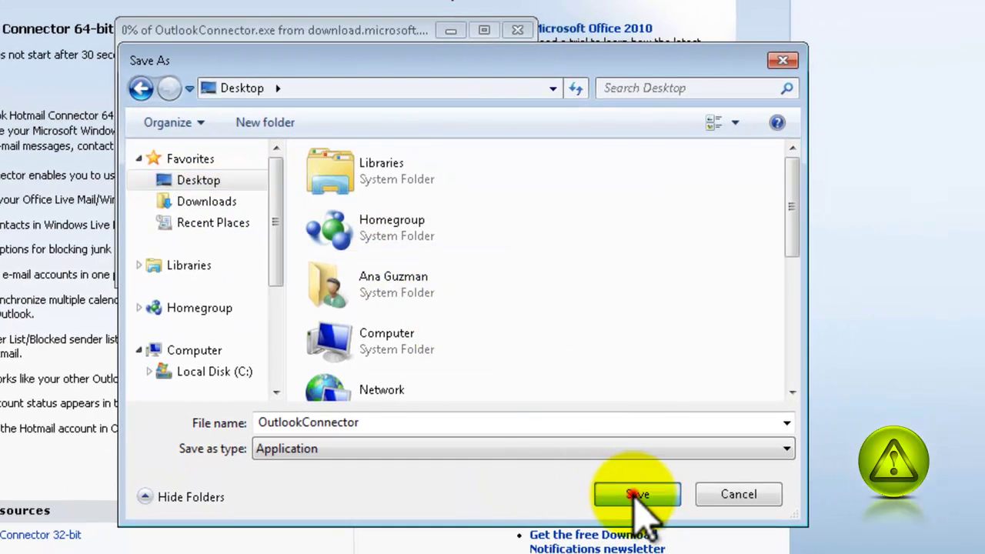
click(760, 547)
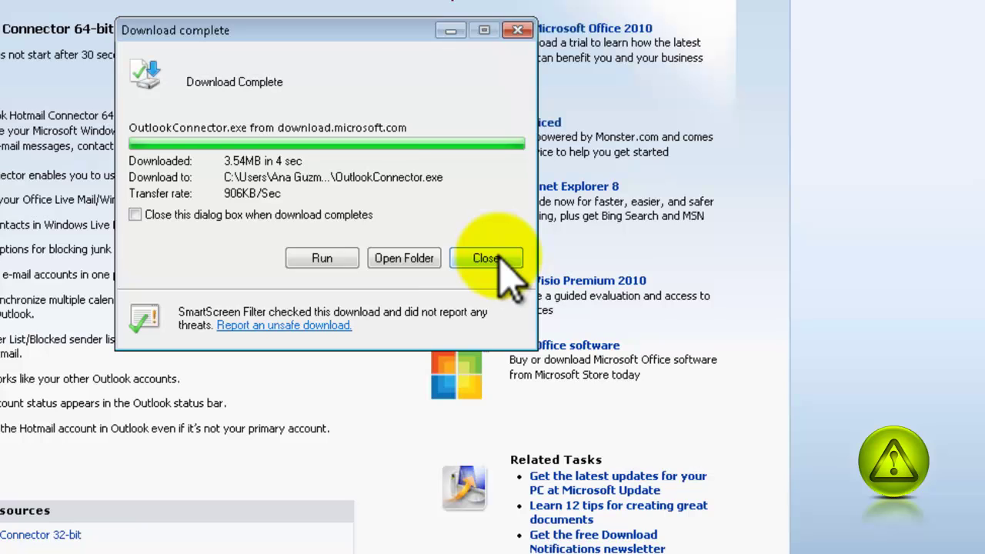
click(498, 260)
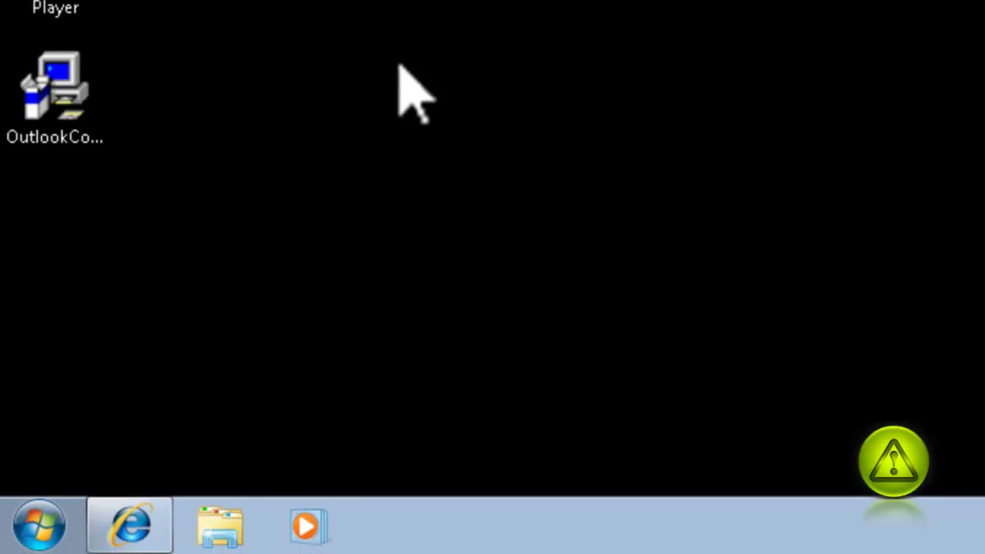
Run the OutlookConnector installer from the desktop, allowing it past the security warning.
click(71, 100)
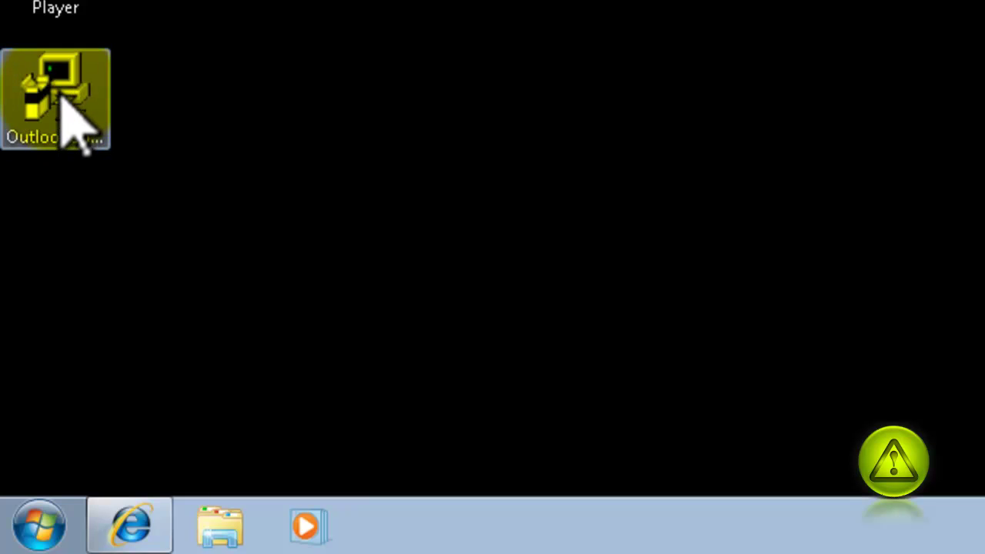
double_click(65, 98)
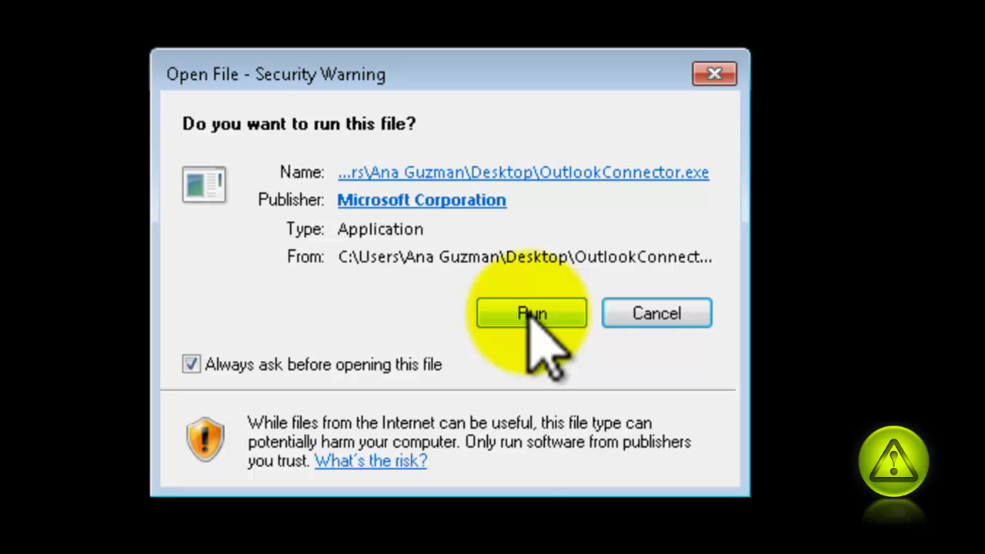
click(531, 313)
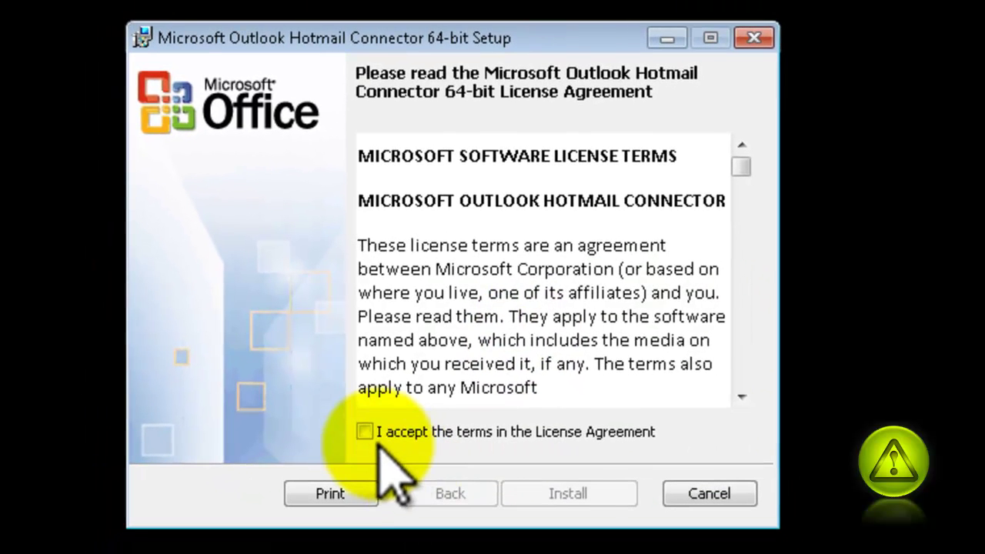
Accept the license agreement, install the 64-bit connector, and finish the setup wizard.
click(364, 433)
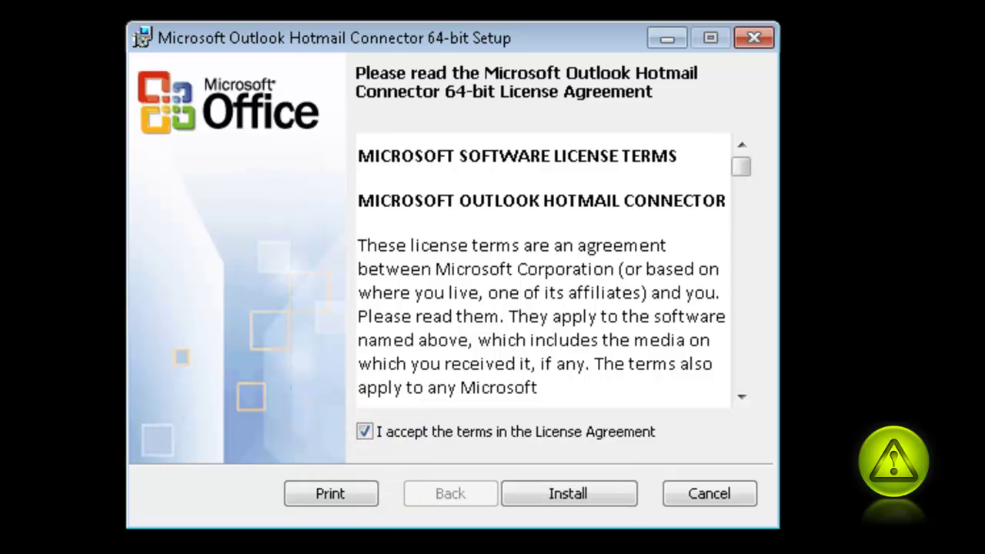
click(585, 494)
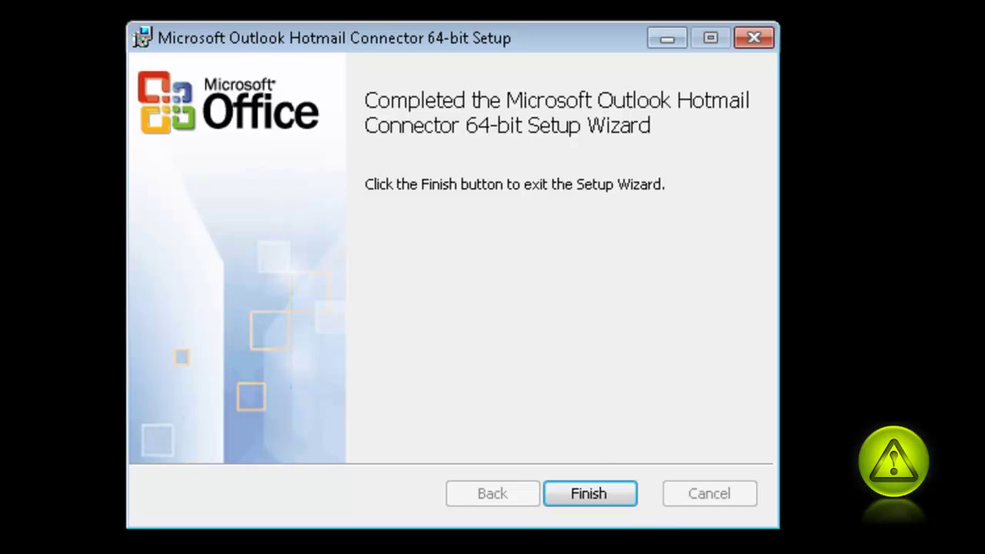
click(589, 495)
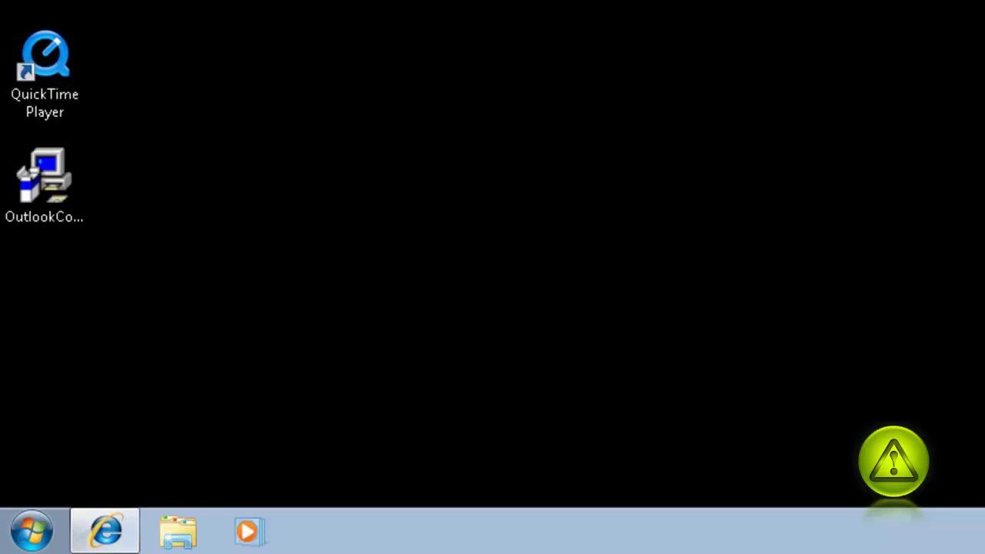
Start Microsoft Outlook 2010 from All Programs > Microsoft Office.
click(32, 531)
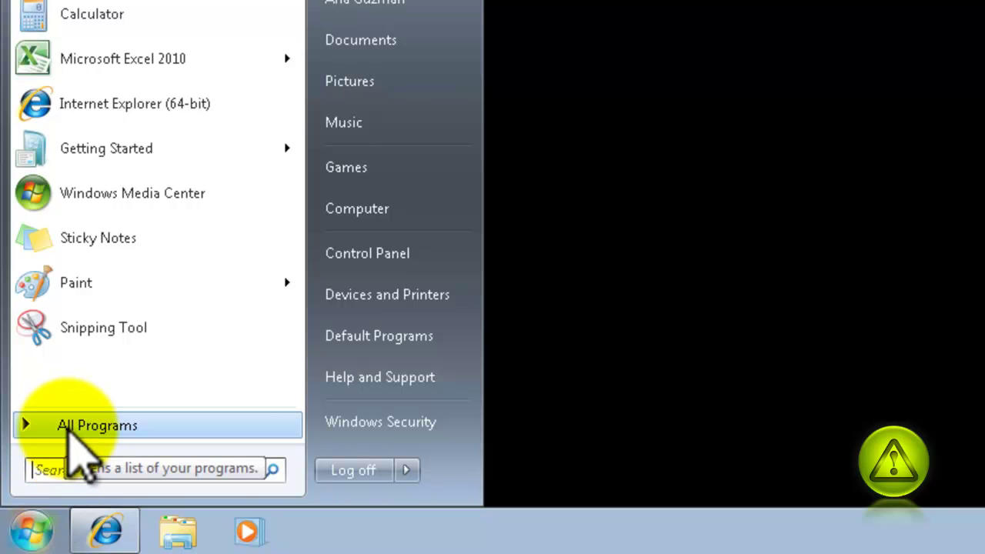
click(69, 430)
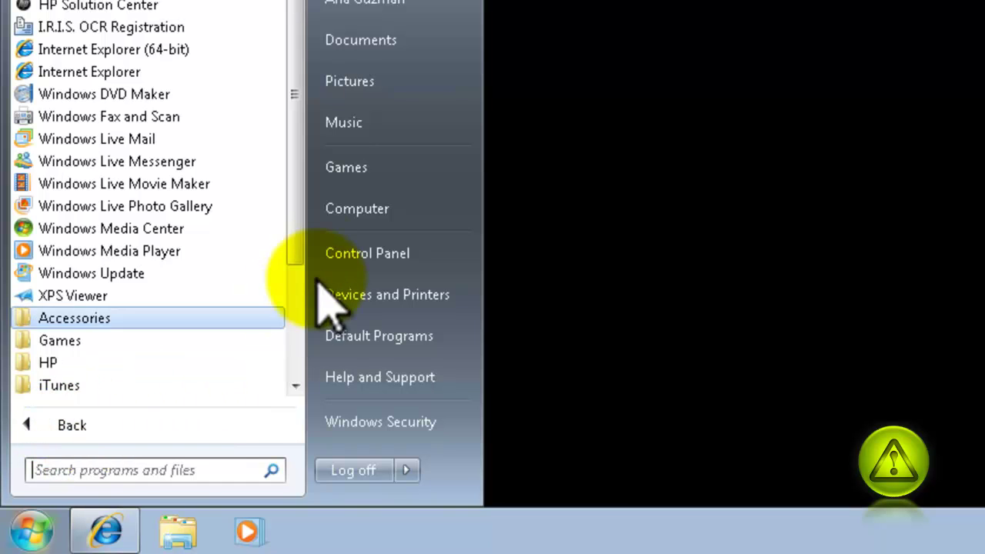
drag(298, 245, 293, 400)
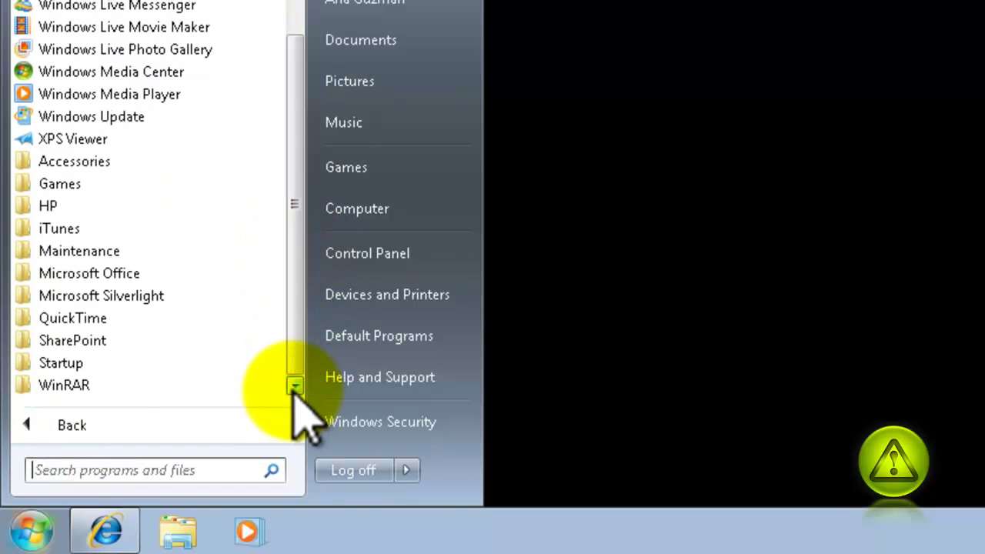
click(75, 279)
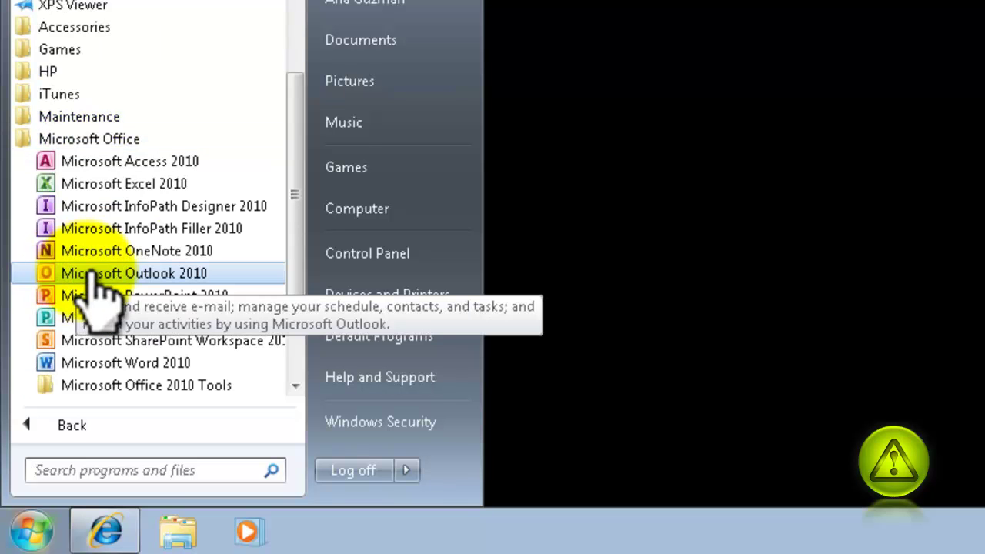
click(92, 274)
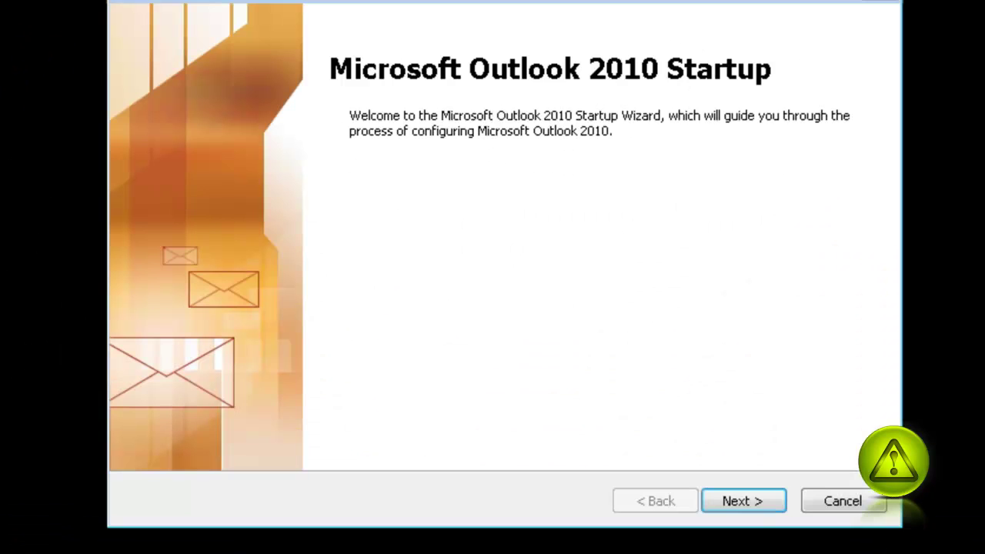
Go past the Startup page and choose Yes to configure an e-mail account.
click(760, 499)
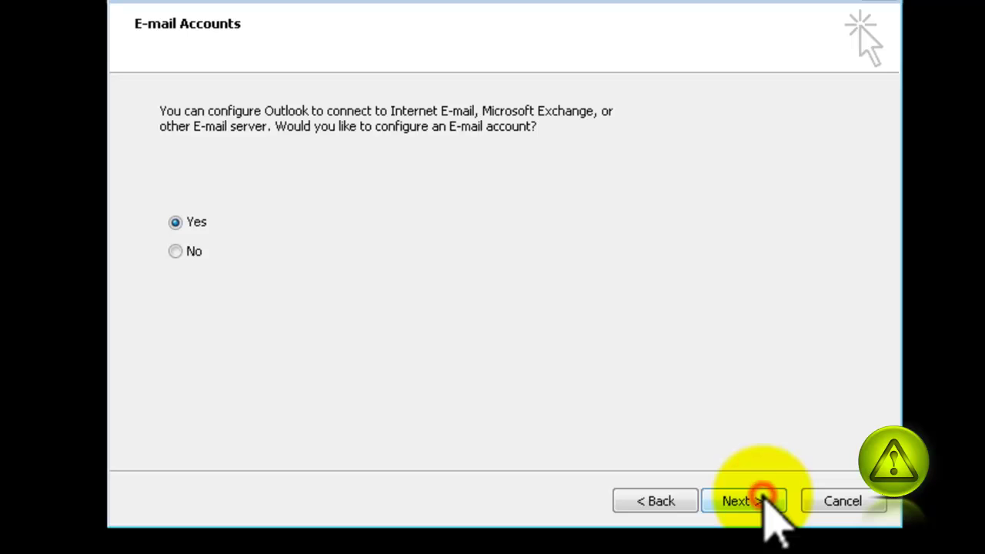
click(766, 503)
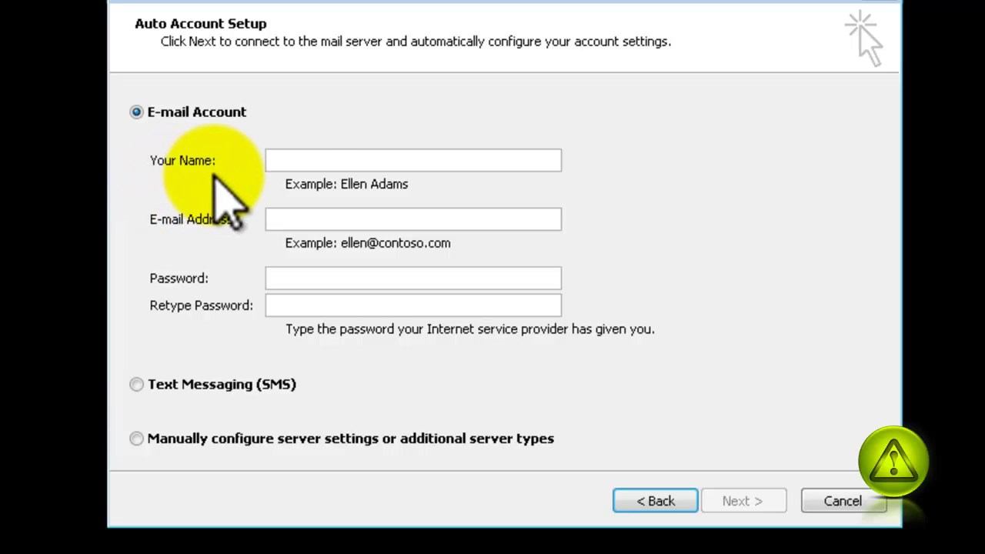
Fill in the account holder's name, Hotmail address and password, then let Outlook auto-configure.
click(297, 160)
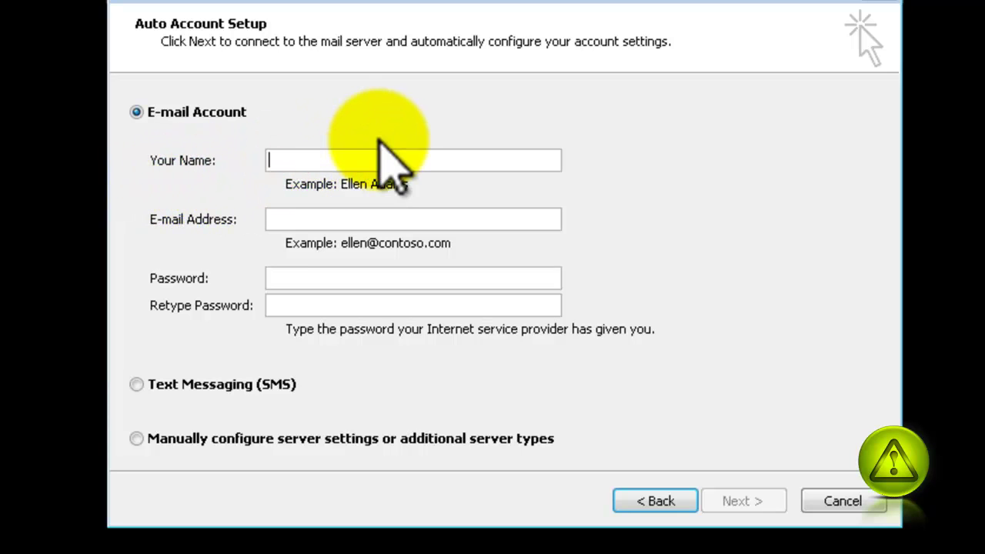
text(Ana)
click(334, 219)
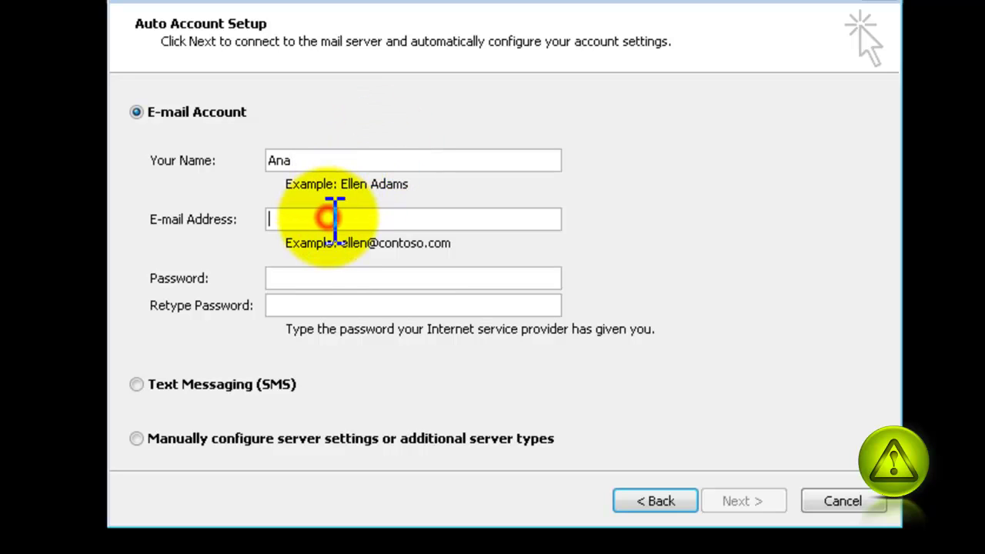
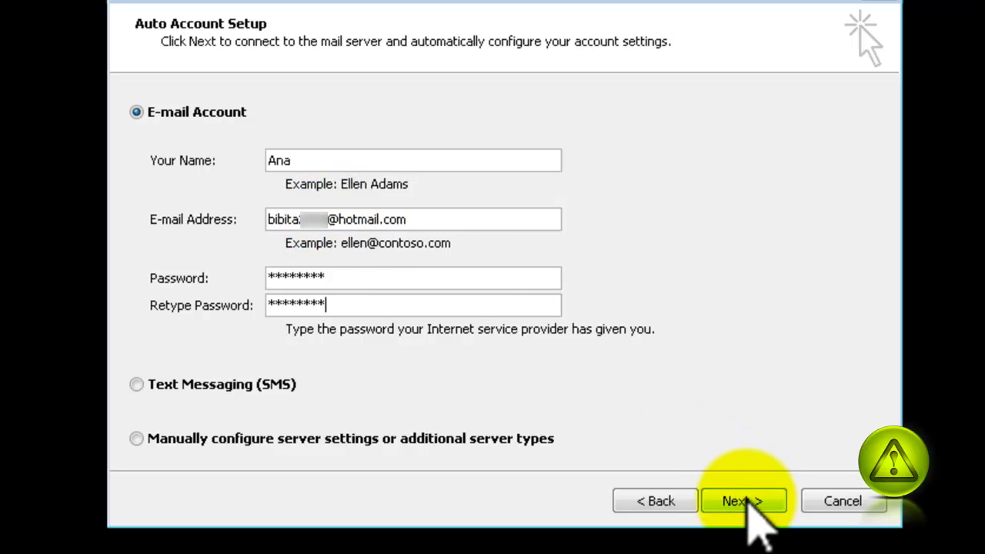
click(745, 504)
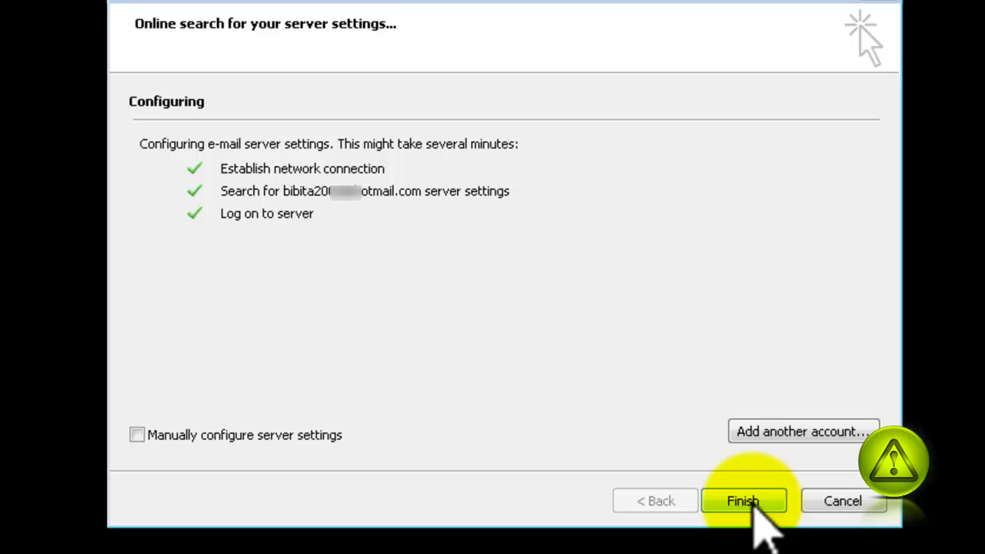
Complete the account setup and accept Outlook as the default mail program.
click(752, 505)
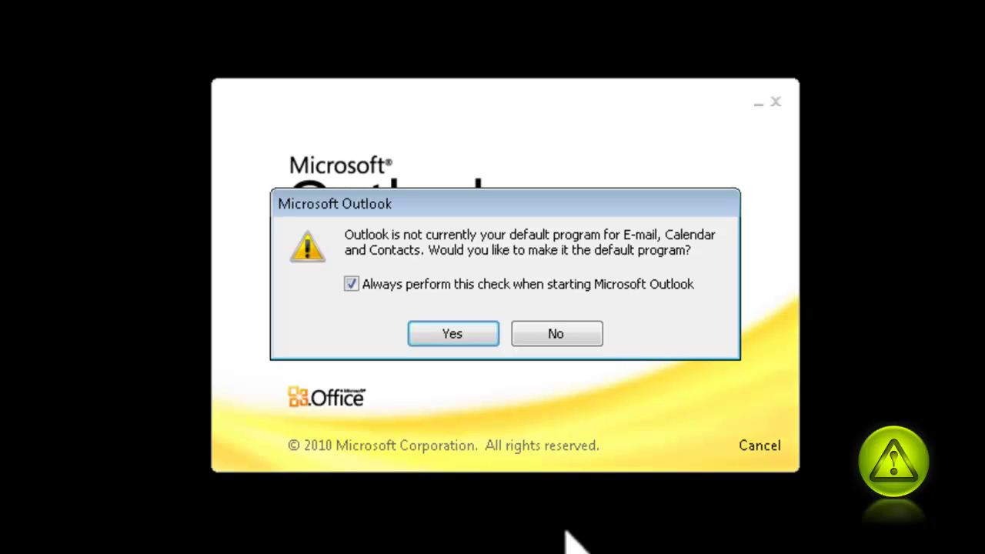
click(468, 336)
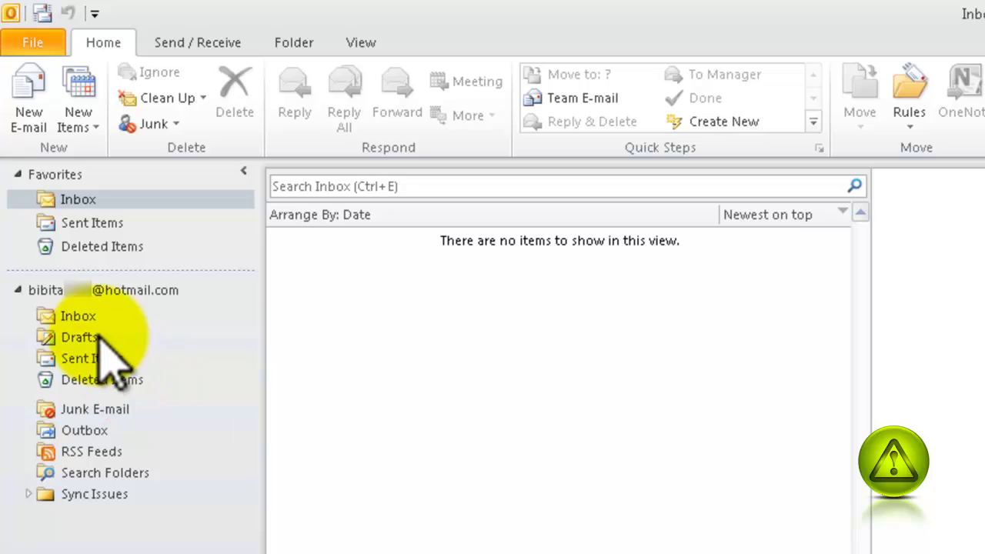
Select the Hotmail account's Inbox and reveal the synced 'my personal stuff' folder.
click(99, 286)
click(71, 316)
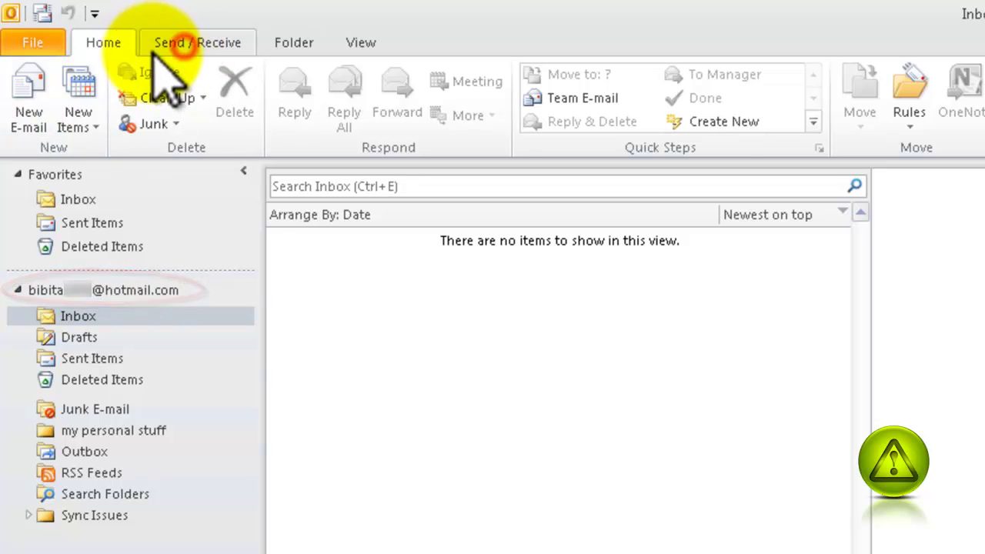
scroll(62, 81, down, 1)
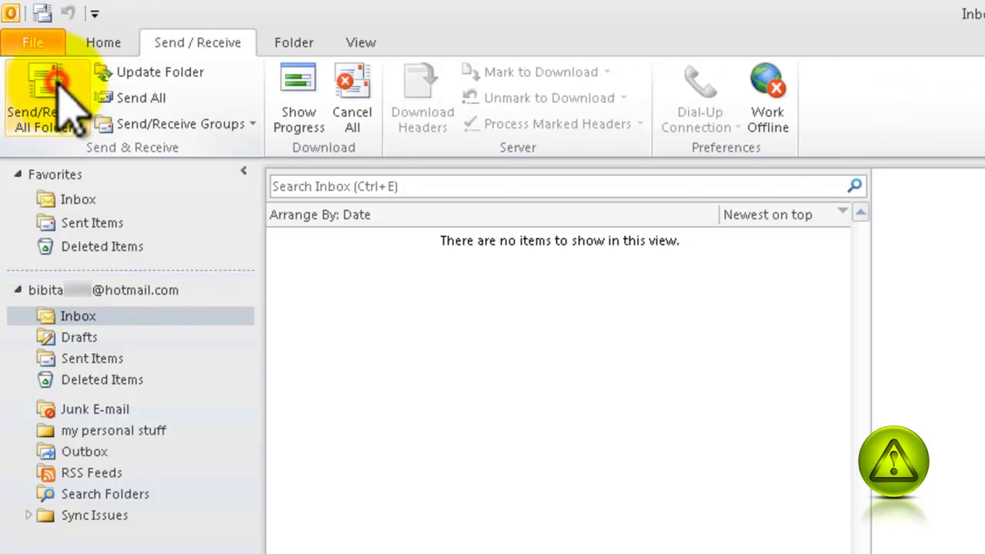